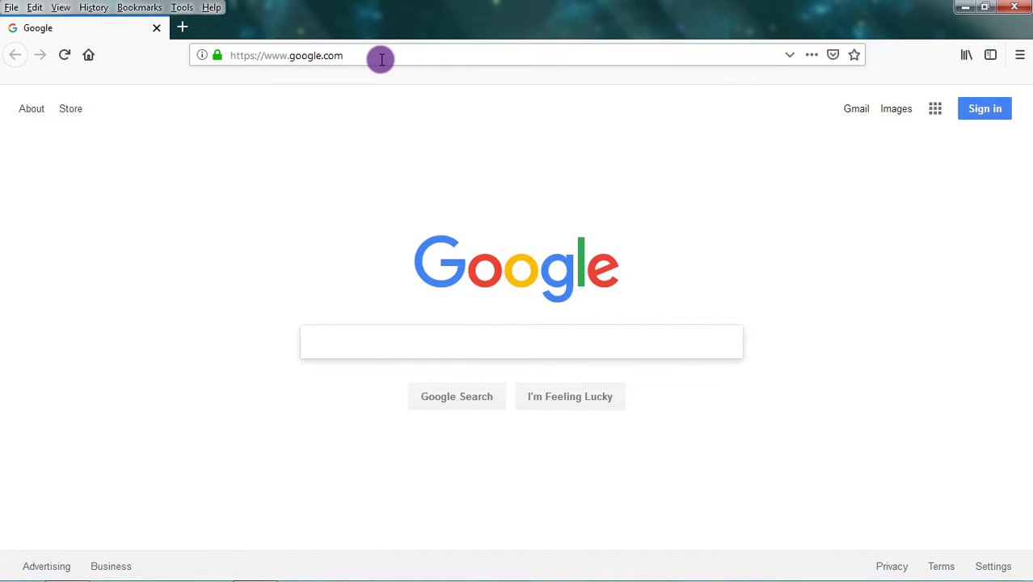
- Replace the Firefox address with software.celestron.com/updates/CFM and load its directory listing
left_click(593, 125)
key("BackSpace")
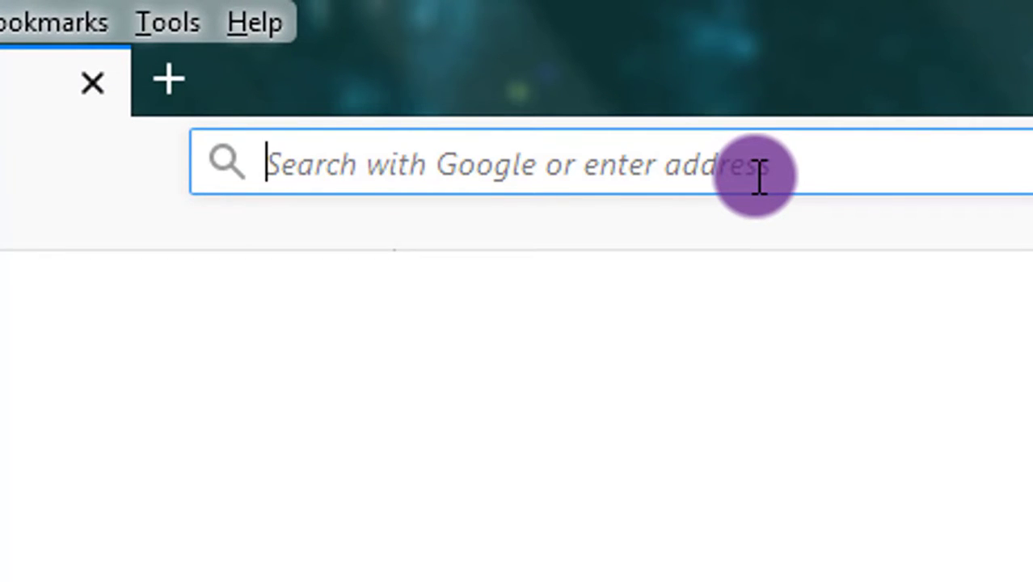
type("soft")
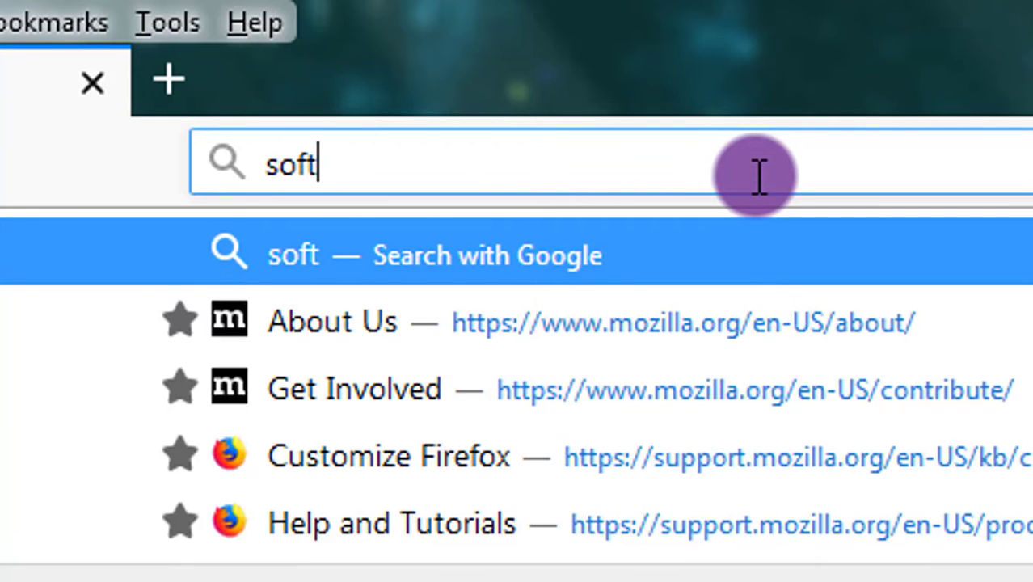
type("ware.cel")
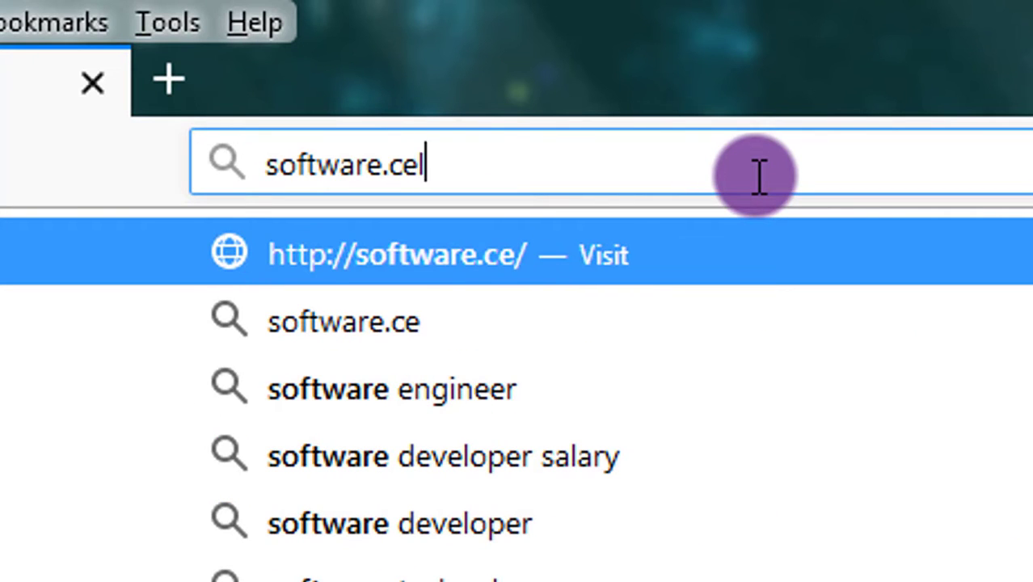
type("estron.com")
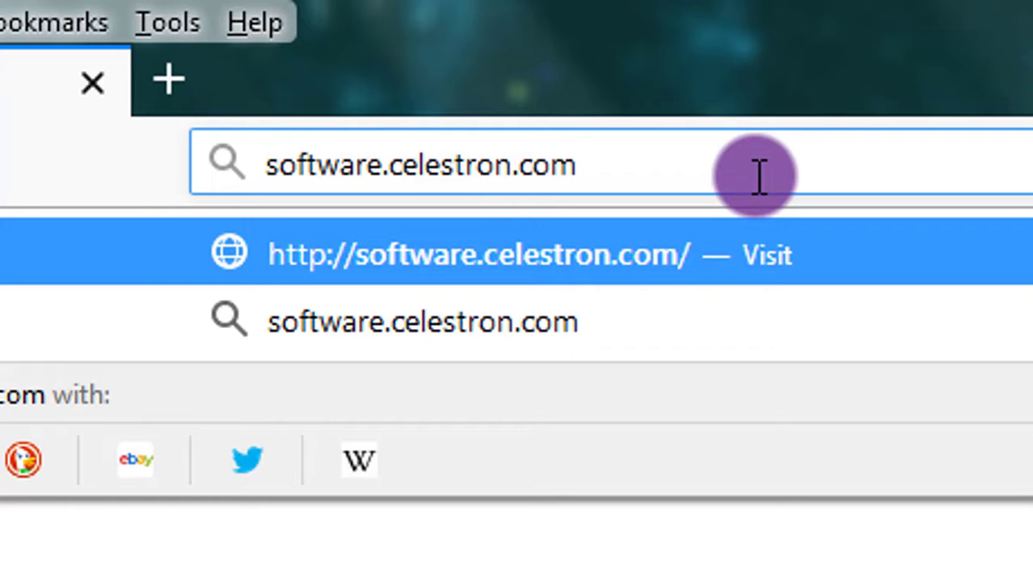
type("/upd")
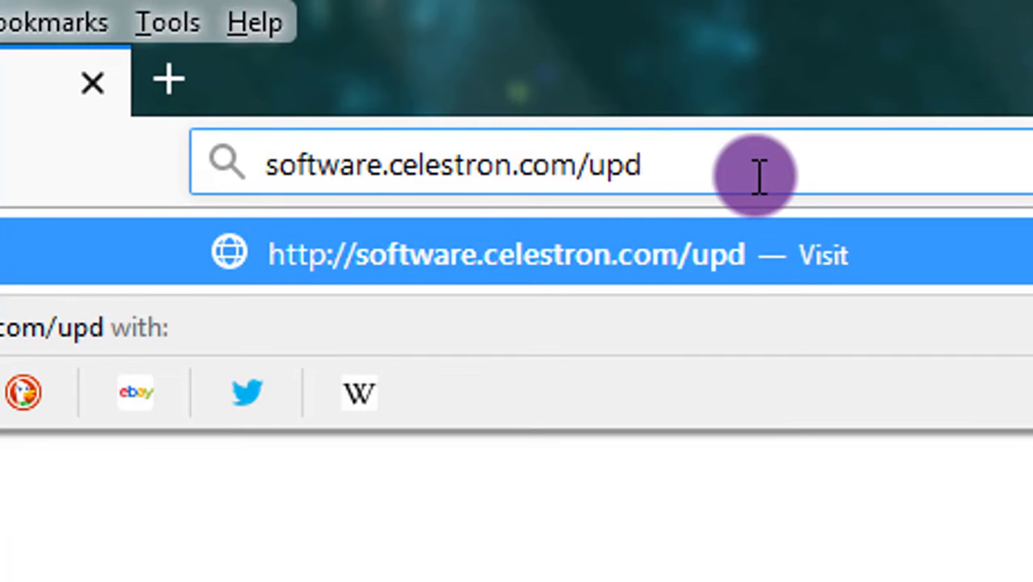
type("ates/CFM")
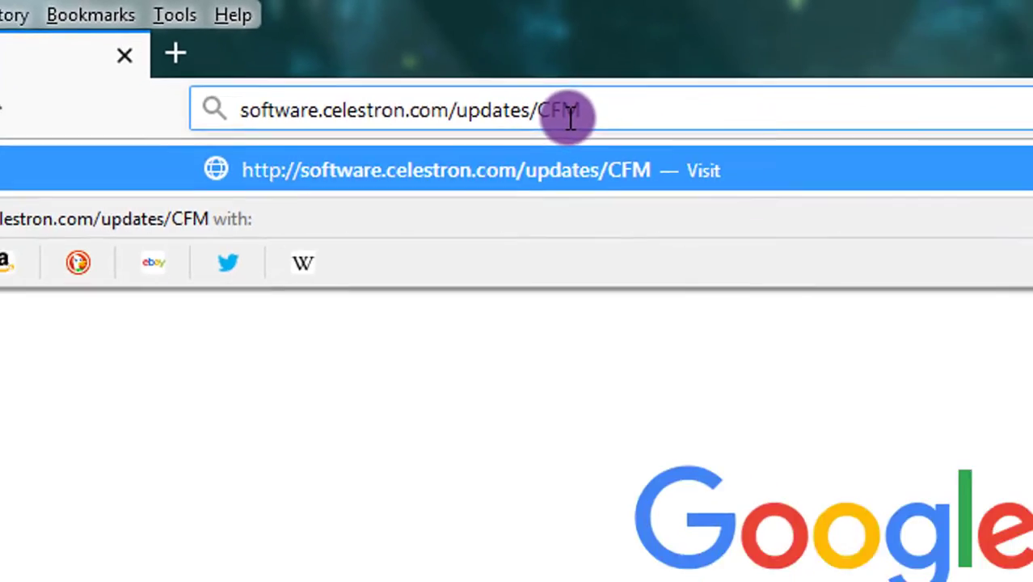
key("Return")
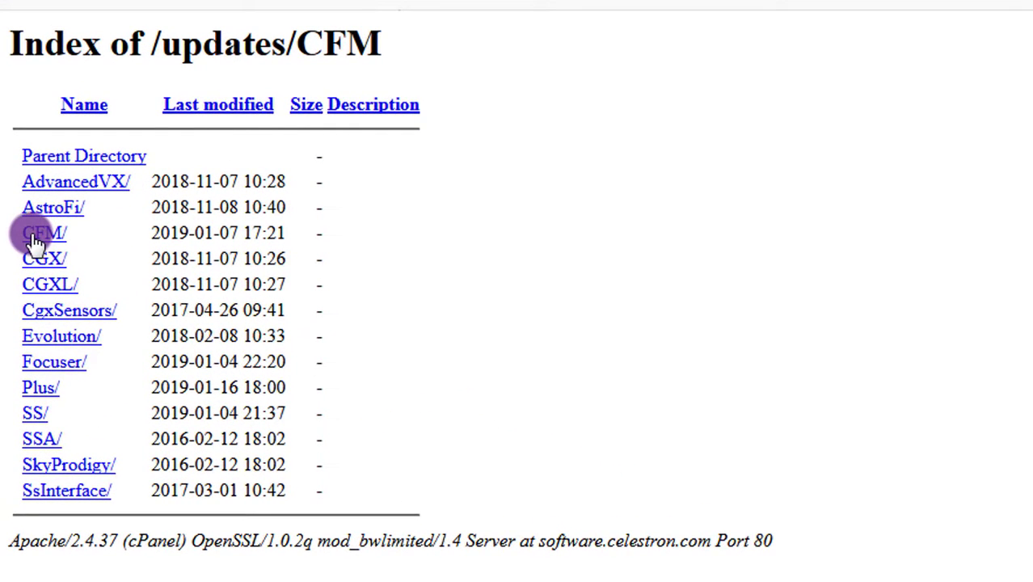
- Save CFM_2.7.9007.zip from the CFM subfolder and show the downloads list
left_click(34, 236)
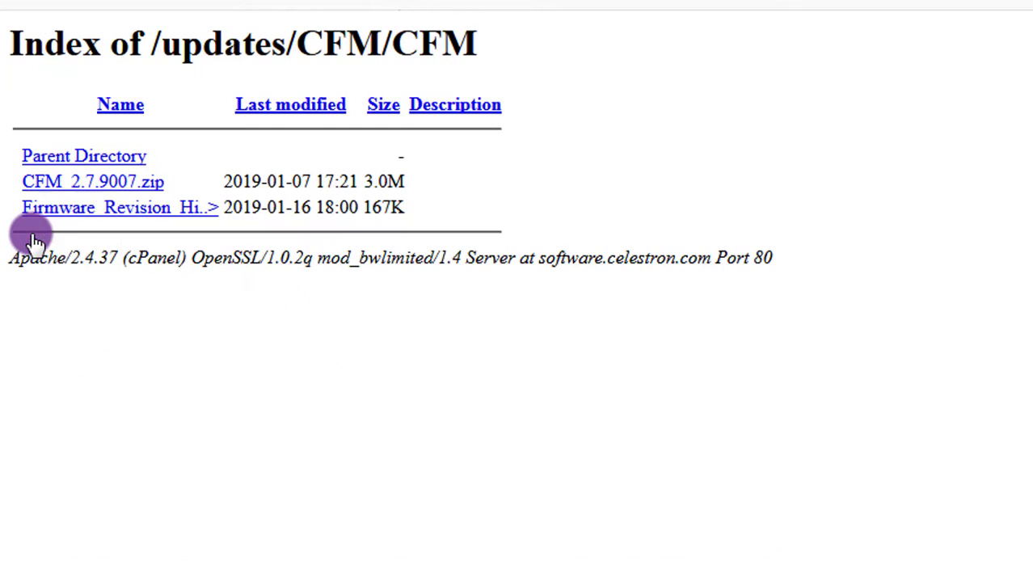
left_click(119, 185)
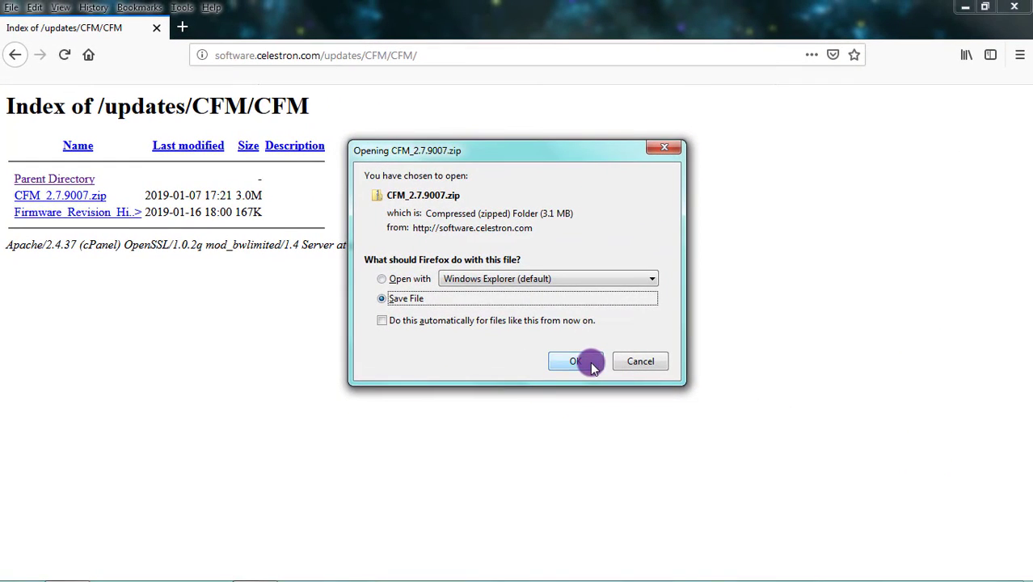
left_click(588, 363)
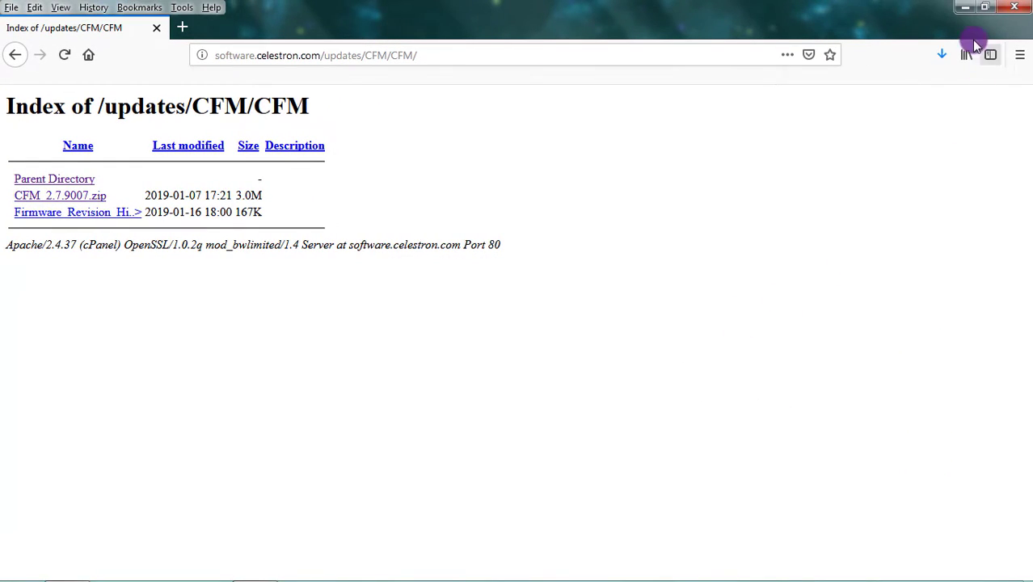
left_click(941, 54)
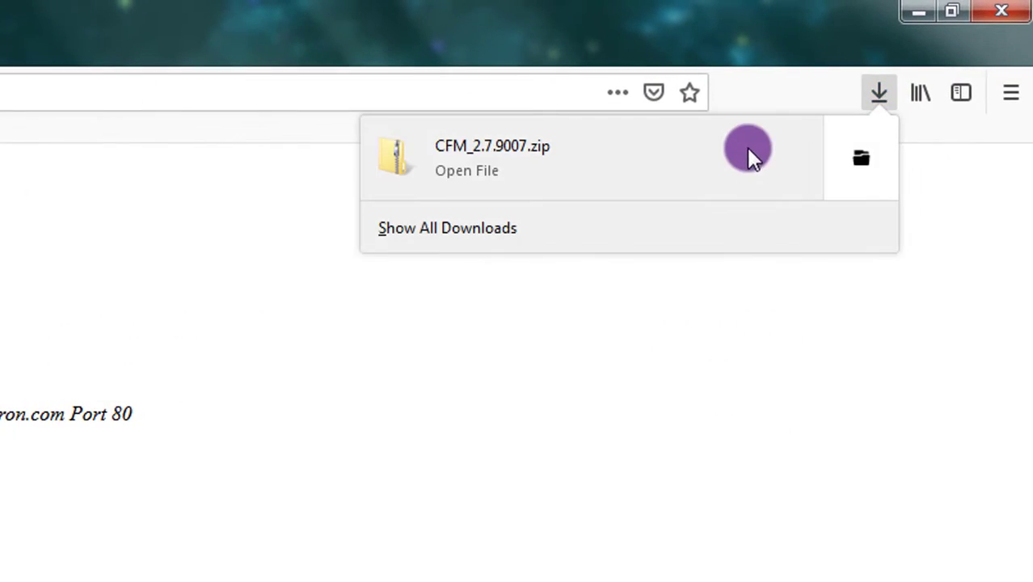
- Open the downloaded CFM_2.7.9007.zip and copy its CFM_2.7.9007 folder onto the desktop
left_click(859, 158)
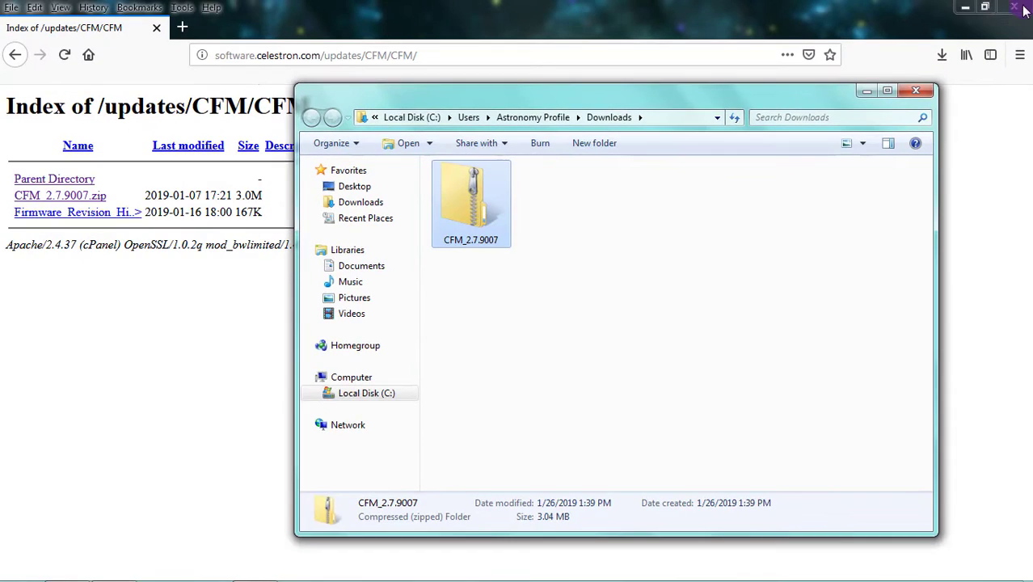
left_click(1023, 10)
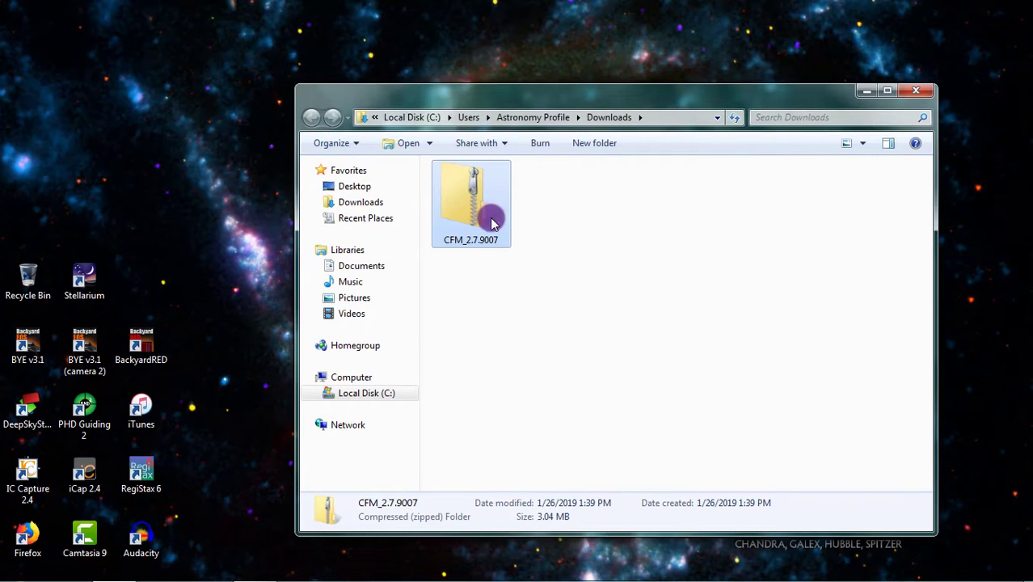
double_click(486, 224)
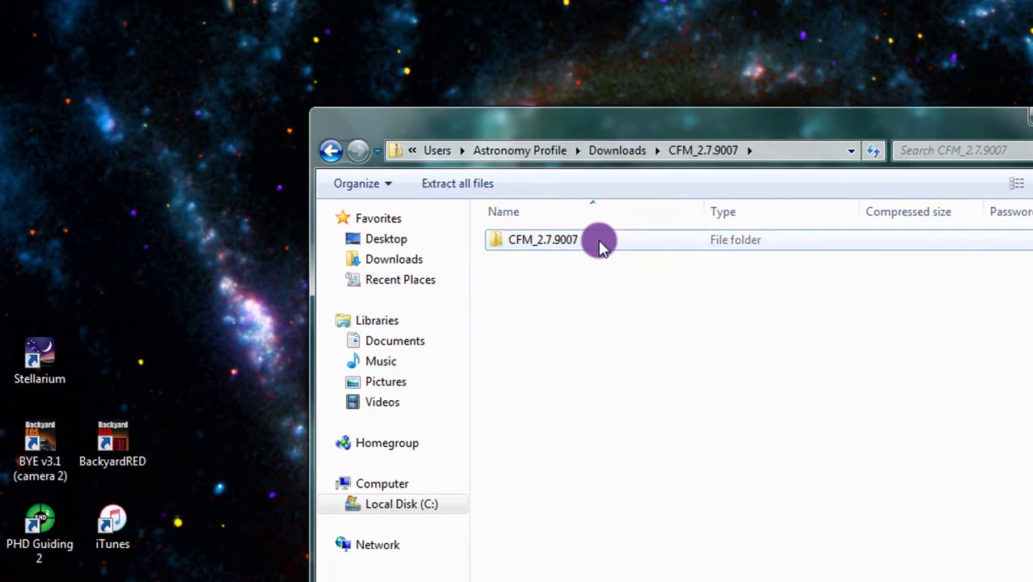
left_click_drag(520, 186, 467, 220)
left_click_drag(537, 248, 125, 382)
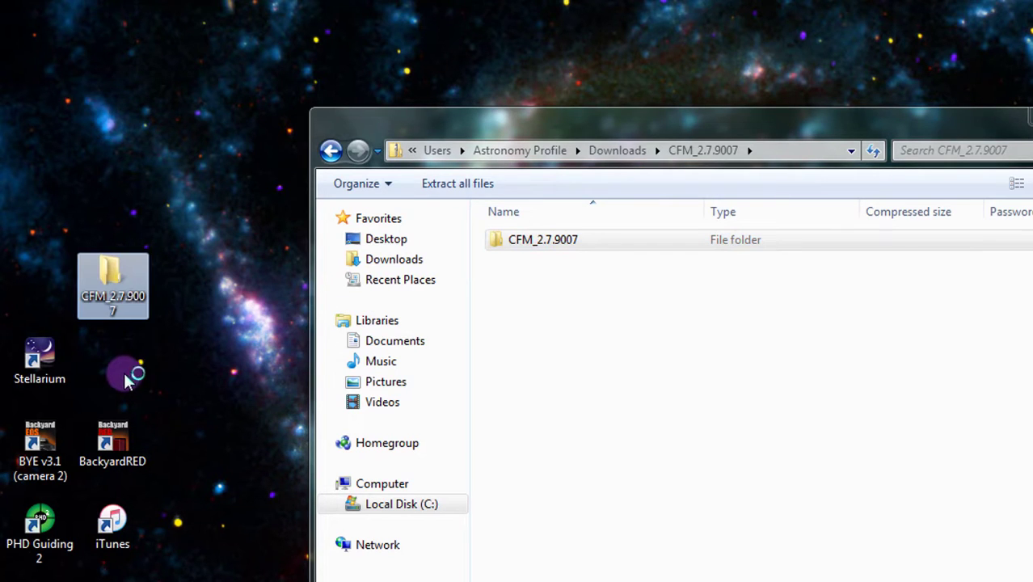
- Close the archive window and open the CFM_2.7.9007 folder from the desktop
left_click(991, 184)
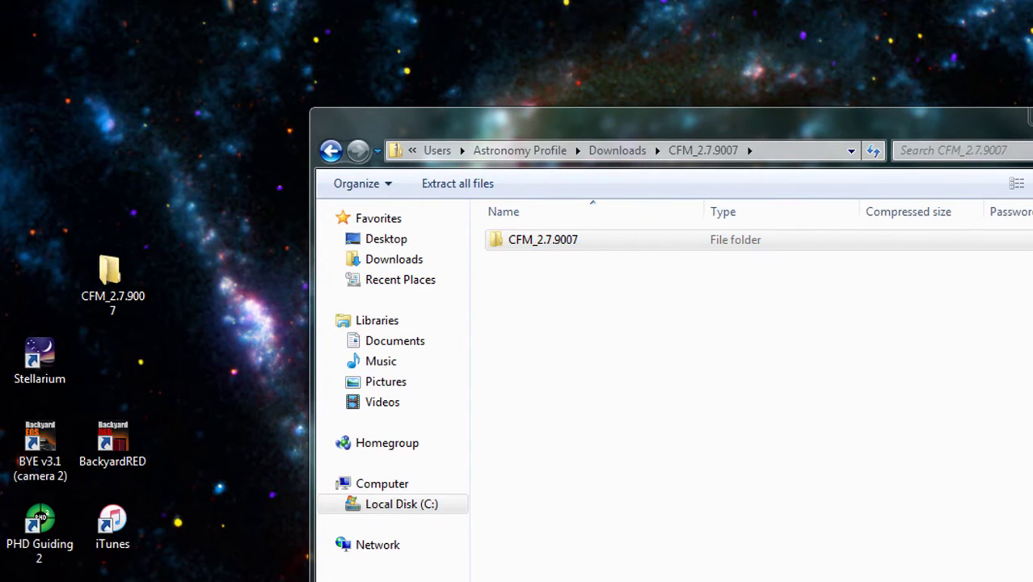
key("alt+F4")
left_click(123, 291)
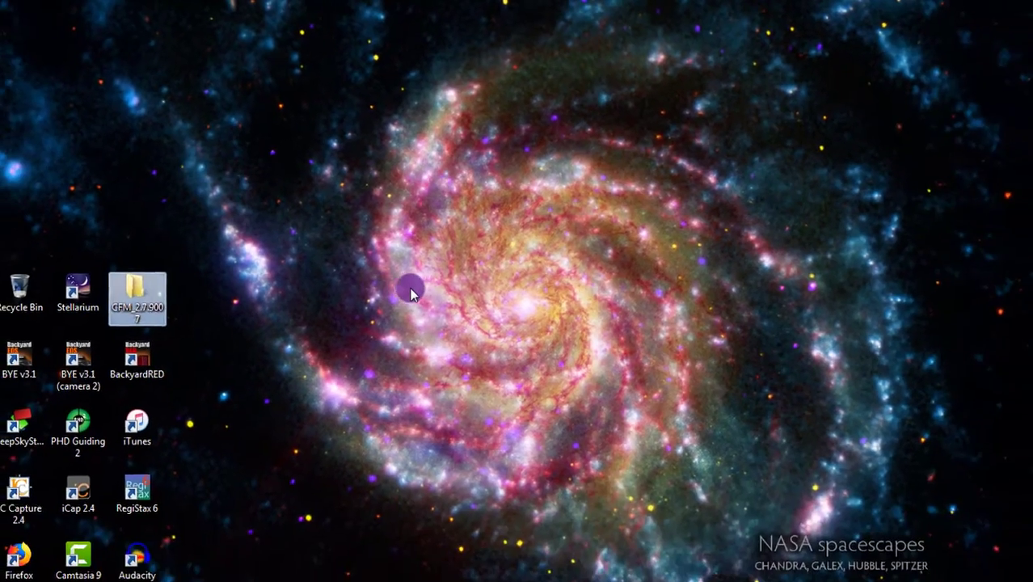
left_click(410, 293)
double_click(139, 280)
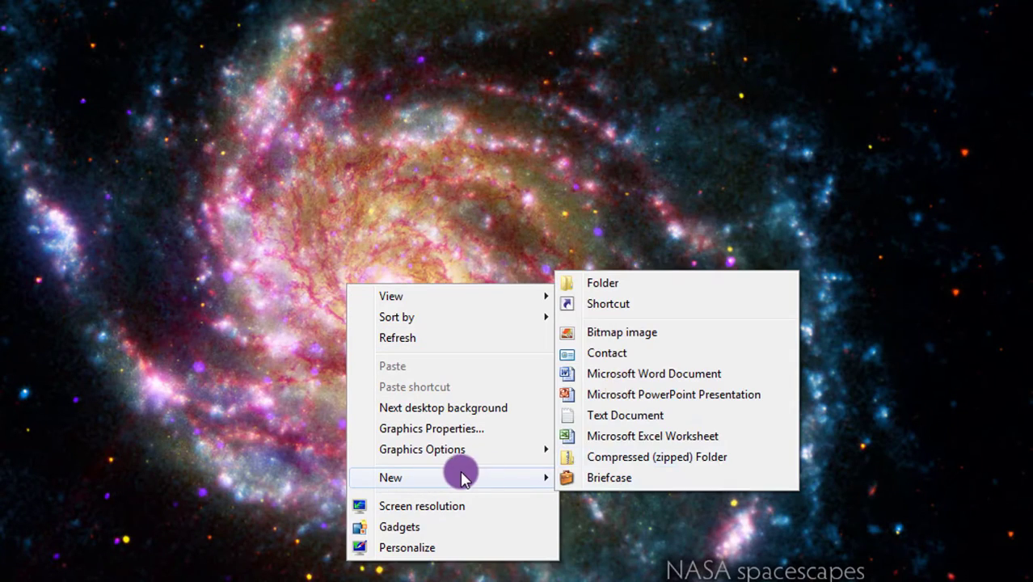
- Start a new desktop shortcut targeting CFM.jar inside the CFM_2.7.9007 folder
left_click(600, 304)
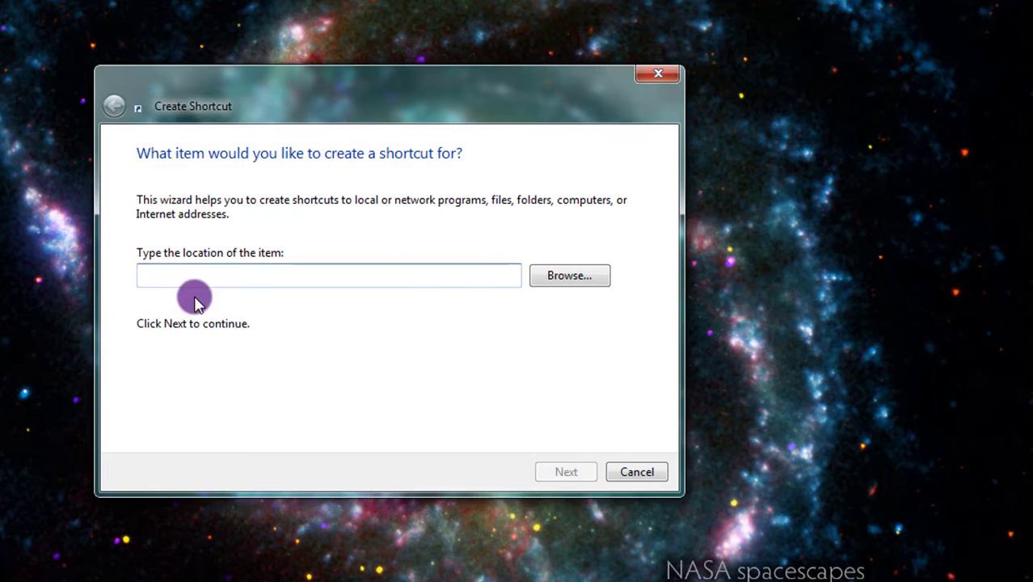
left_click(563, 279)
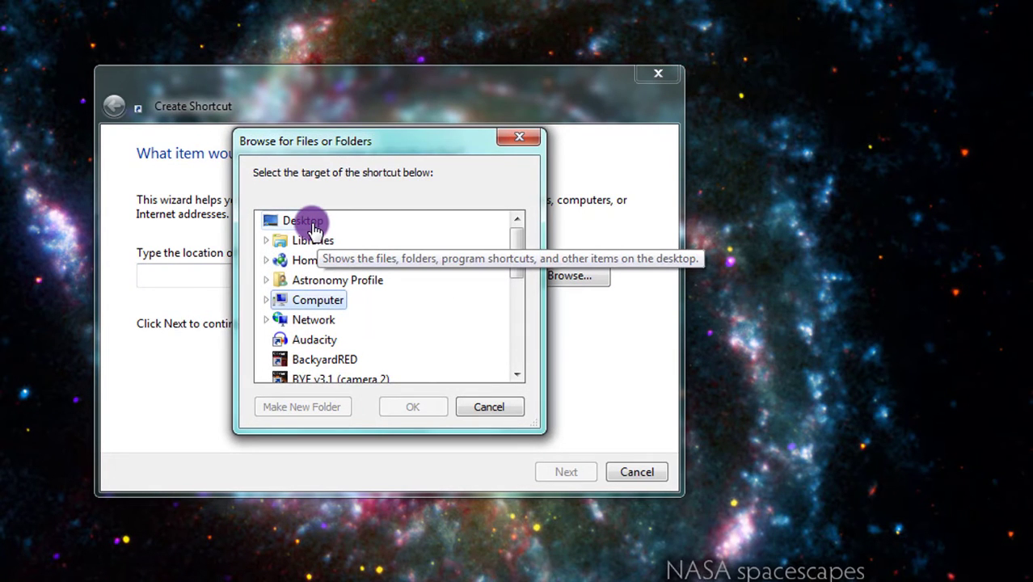
left_click(307, 222)
left_click_drag(517, 248, 489, 305)
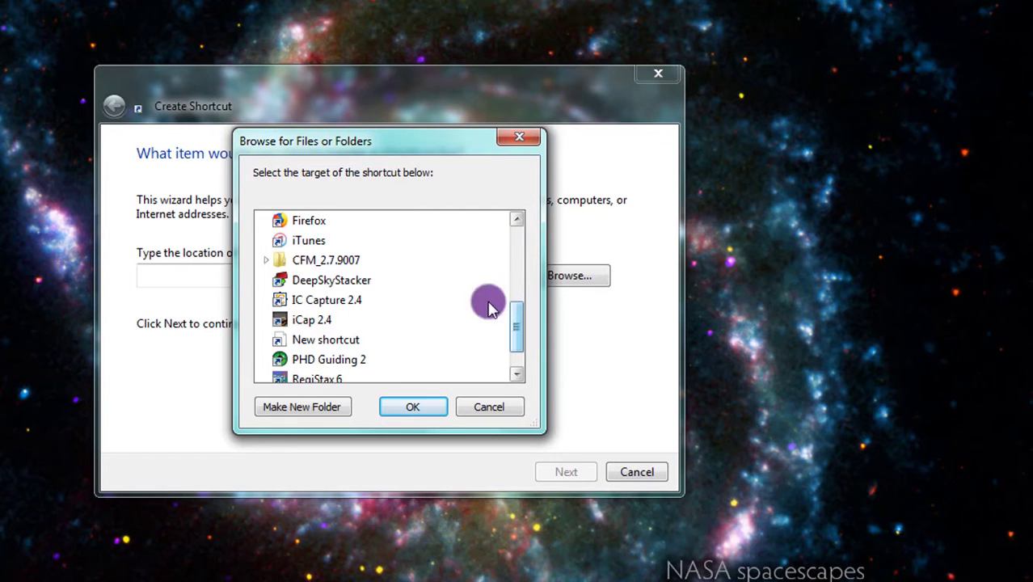
left_click(257, 261)
scroll(356, 323, "down", 1)
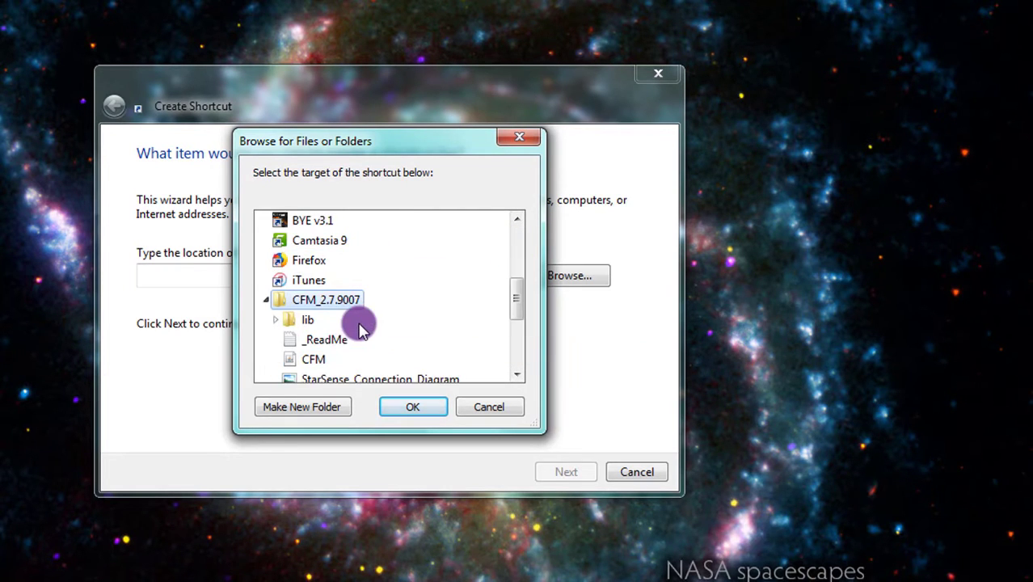
left_click(320, 358)
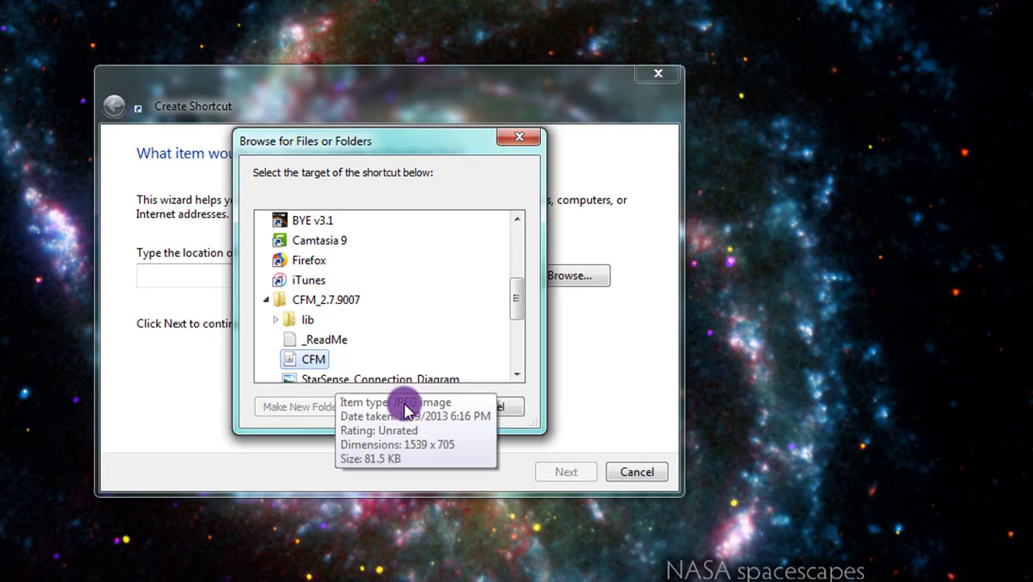
left_click(427, 410)
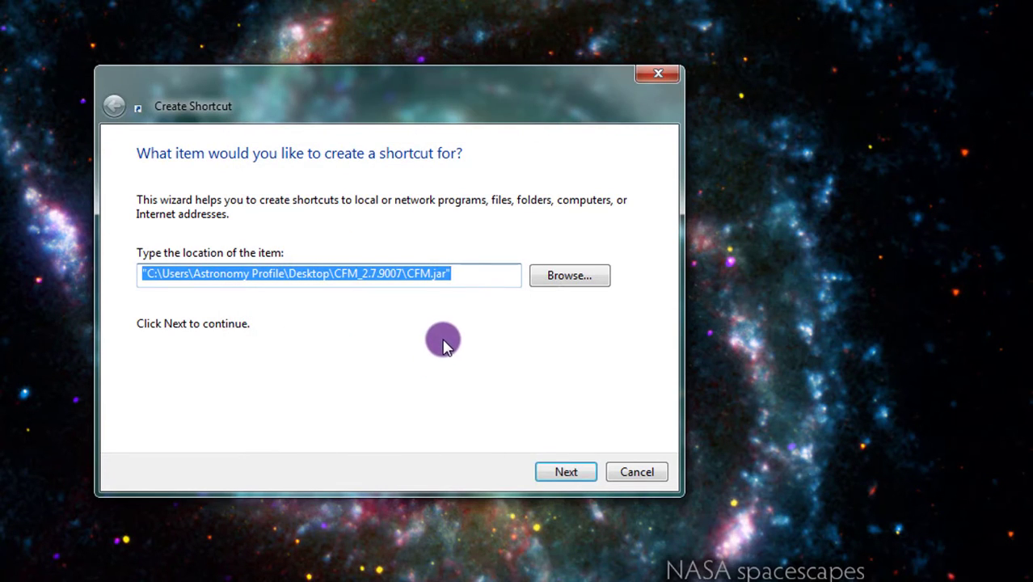
- Finish the shortcut named CFM and move it above the CFM_2.7.9007 folder
left_click(556, 477)
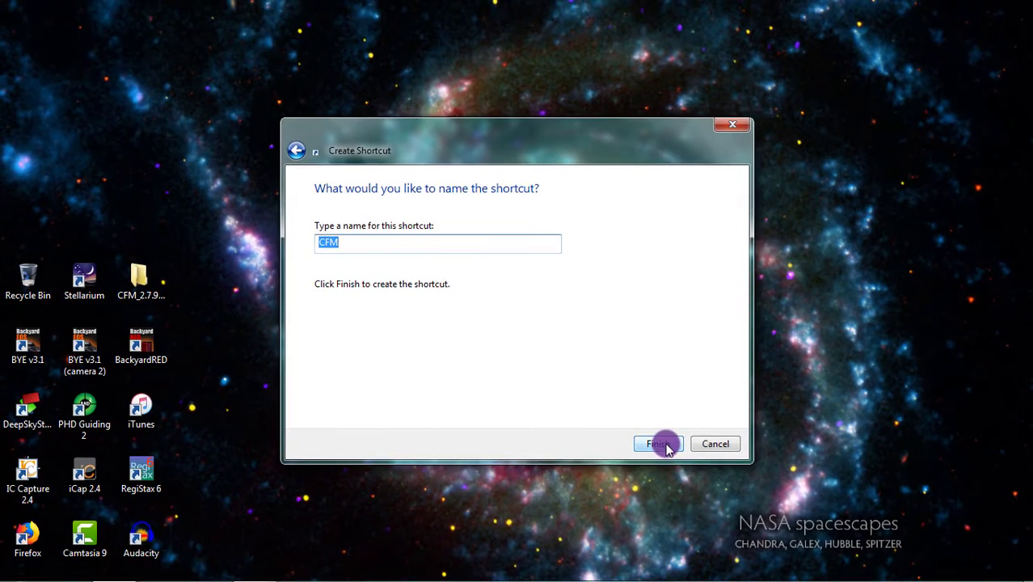
left_click(564, 471)
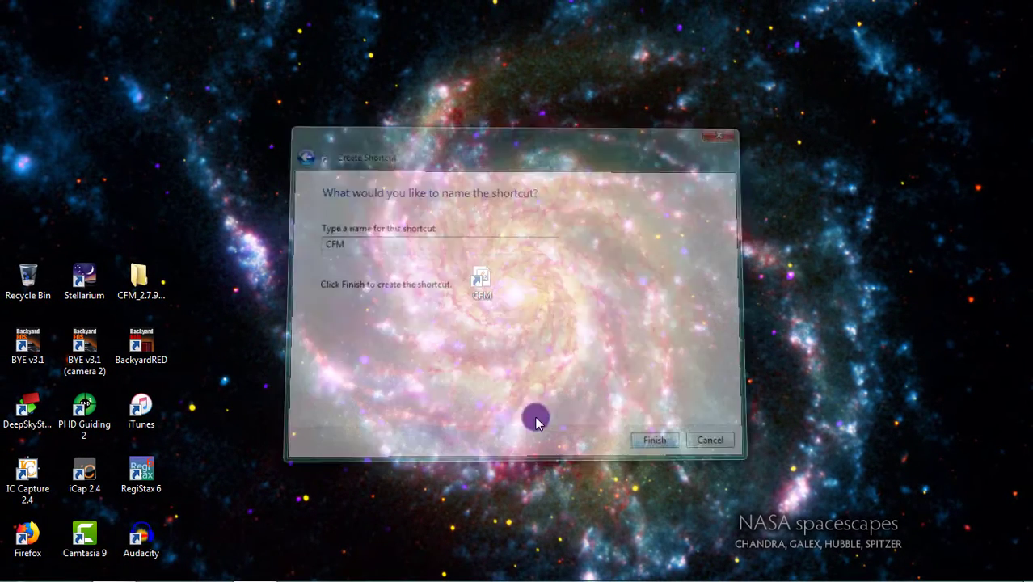
left_click_drag(483, 292, 143, 231)
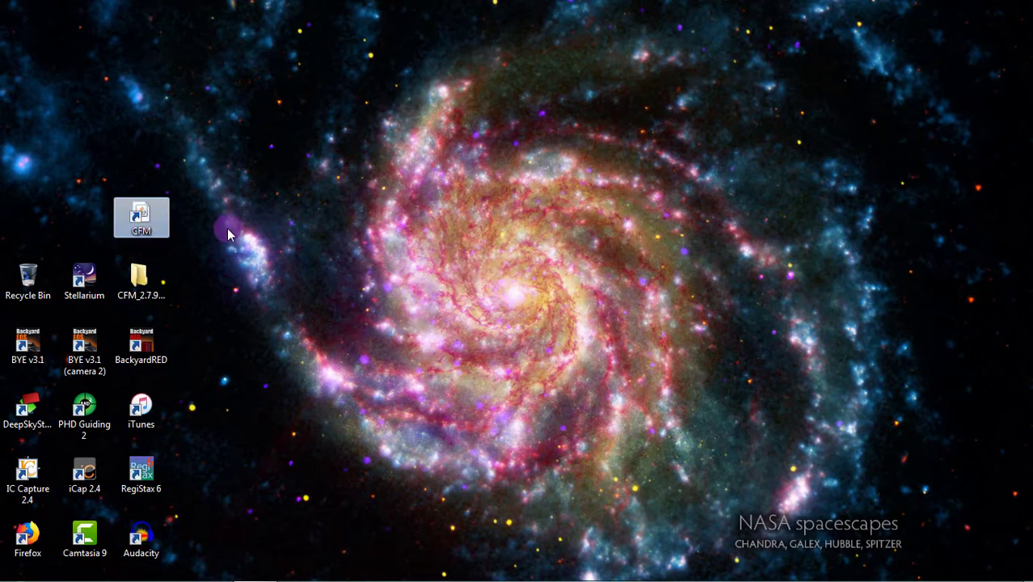
- Launch Celestron Firmware Manager 2.7.9007 from the CFM shortcut and let all packages download
double_click(139, 216)
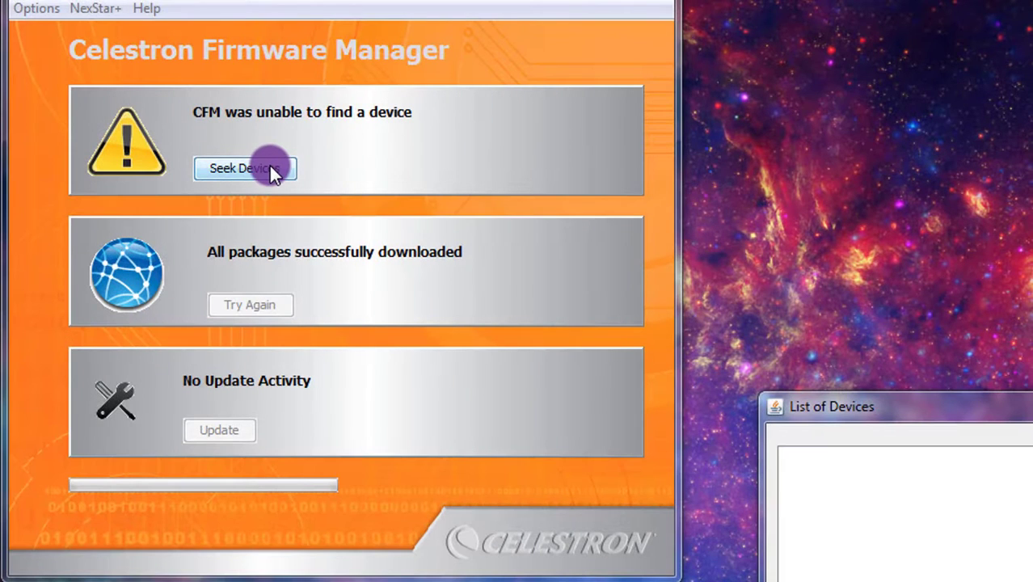
- Seek devices to find the NexStar+ hand controller, then run its firmware update
left_click(269, 171)
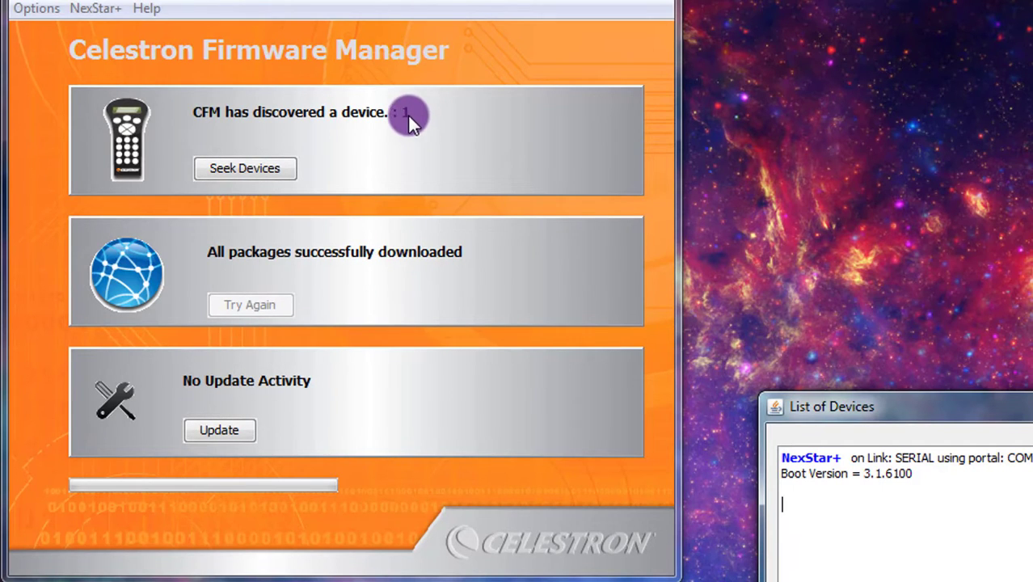
left_click(247, 428)
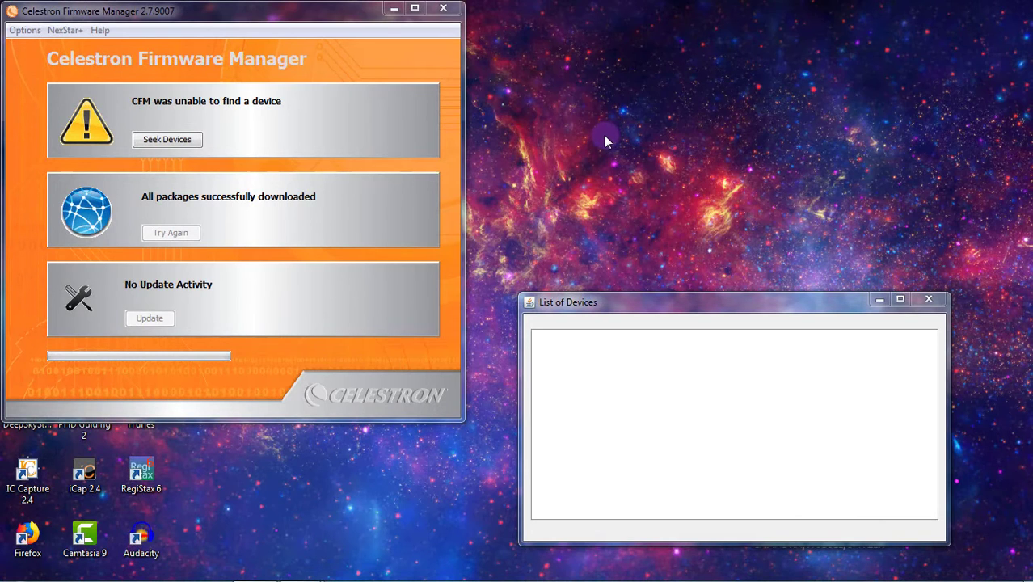
- Seek devices again and update the hand controller and AdvancedVX mount to version 5.30.9015
left_click(194, 137)
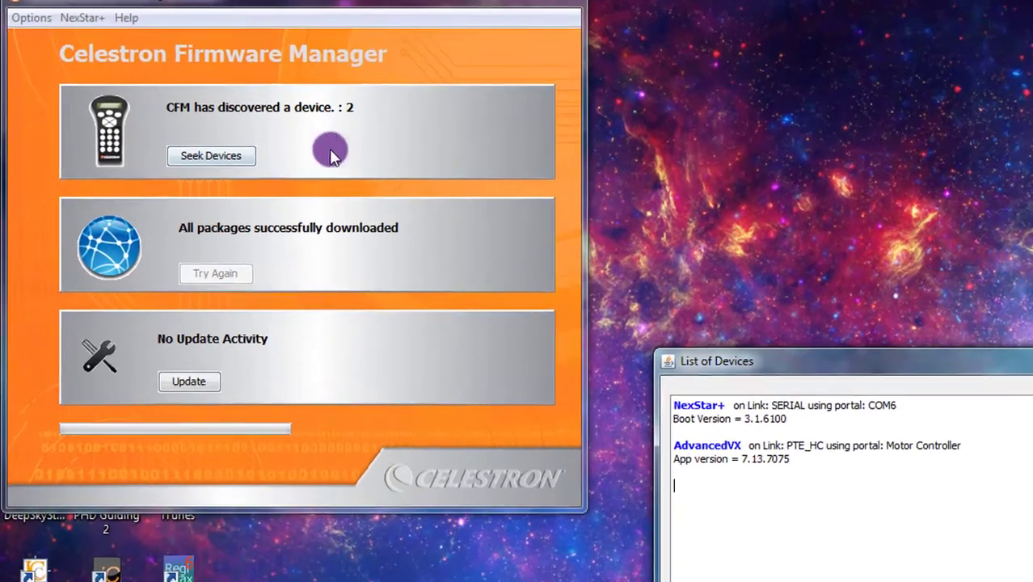
left_click(203, 380)
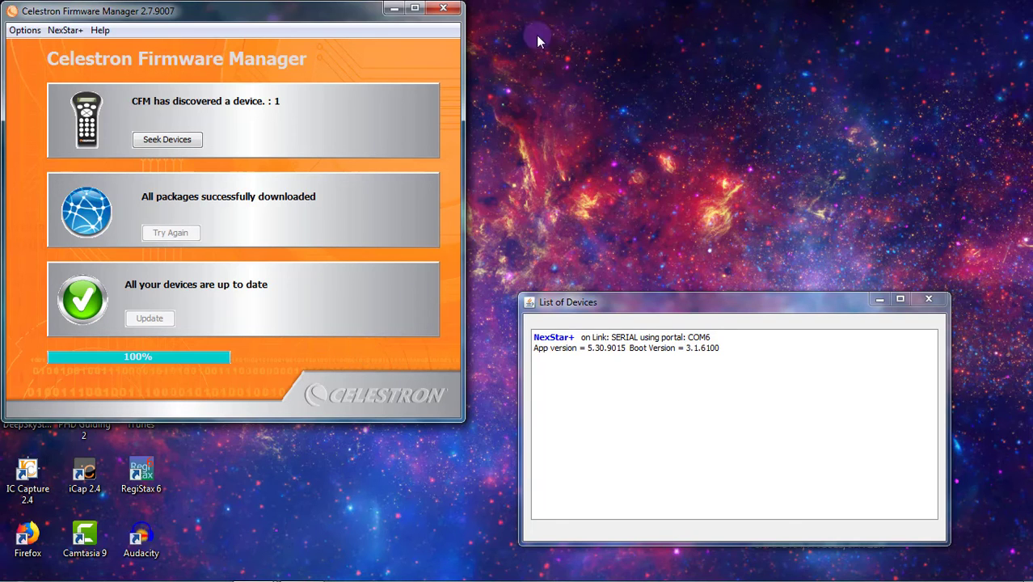
- Close the Celestron Firmware Manager window now that all devices are up to date
left_click(443, 8)
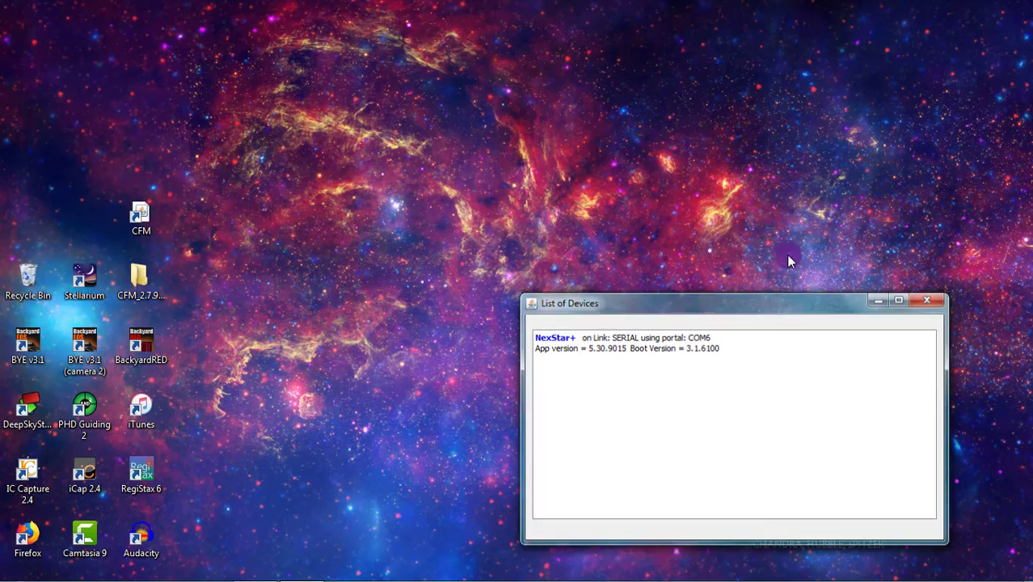